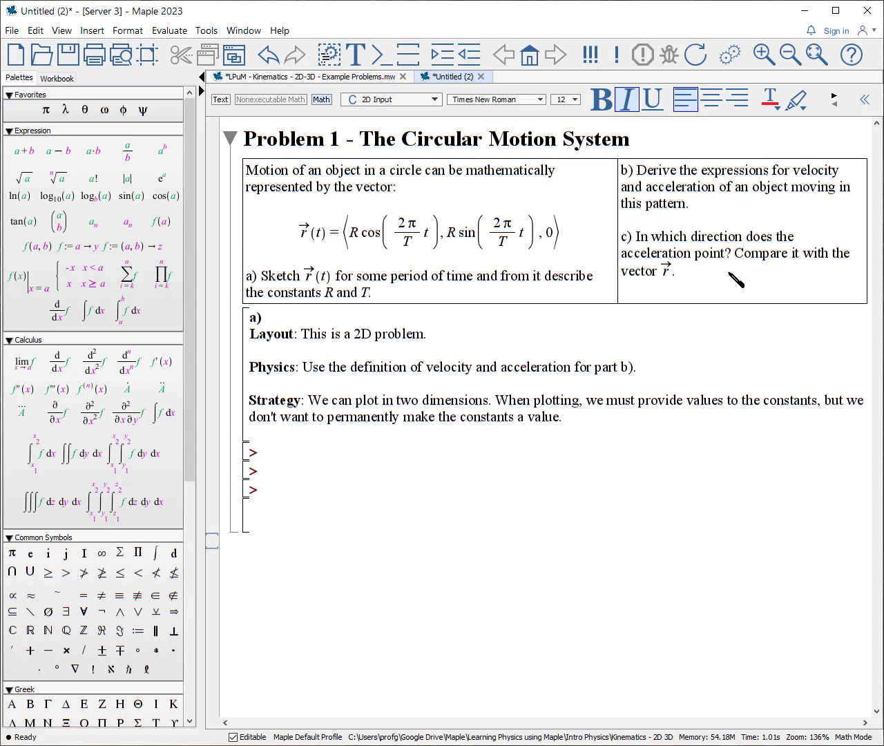
Evaluate rVec(t) with R=1.3 and T=2, and plot its components against time and as a constrained x–y path over t=0..3.
{"action": "type", "text": "restart; rVec(t) := <R*cos(2*Pi/T*t), R*sin(2*Pi/T*t)>:"}
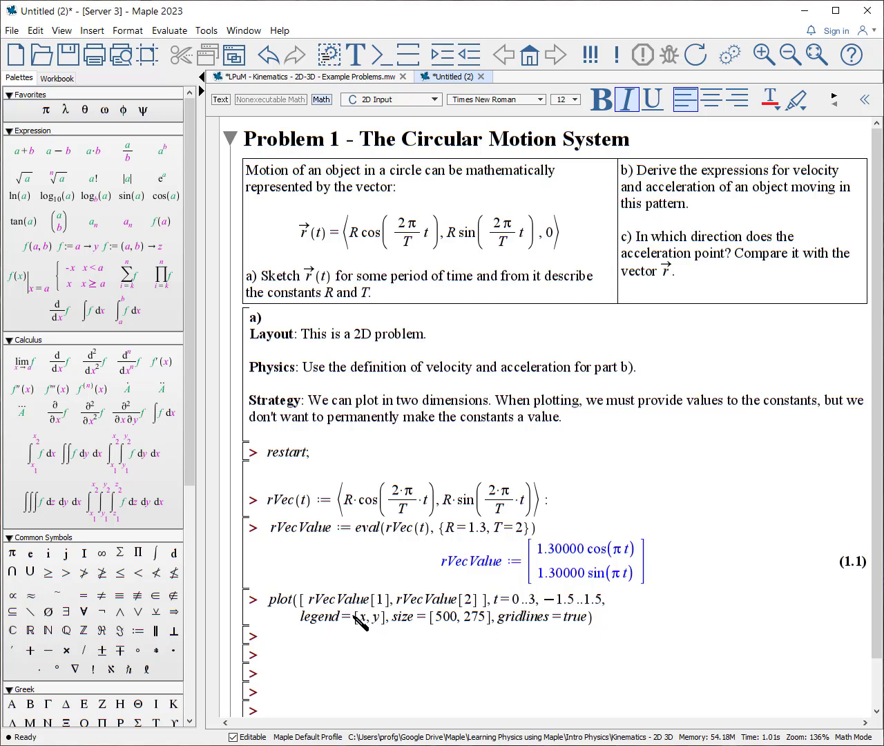
{"action": "left_click", "coordinate": [626, 610]}
{"action": "key", "text": "Return"}
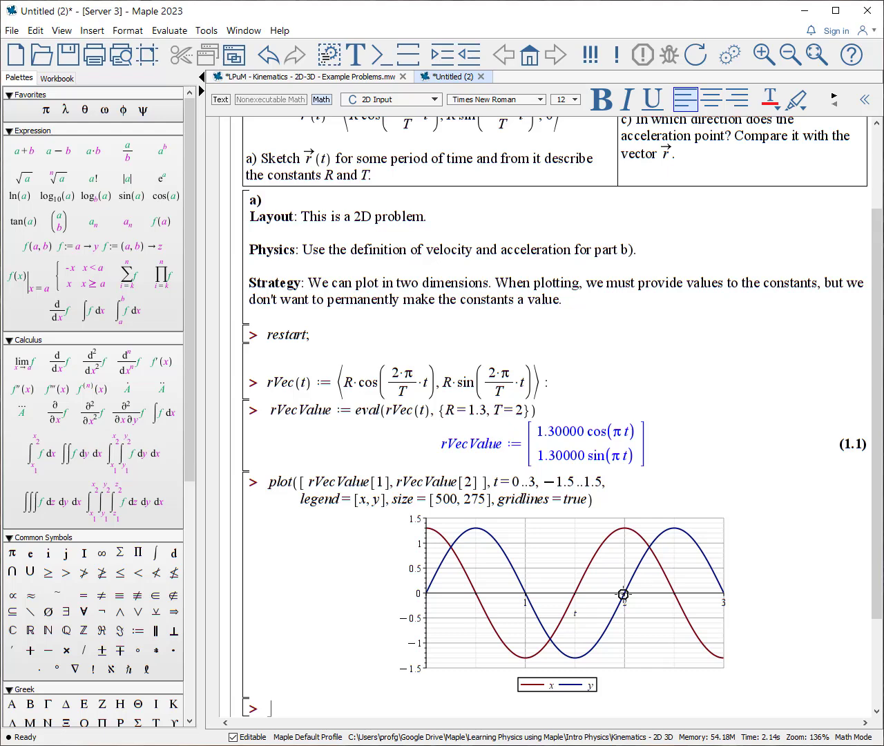
{"action": "type", "text": "plot([rVecValue[1], rVecValue[2], t=0..3], view=[-1.5..1.5, -1.5..1.5], scaling=constrained, size=[225, 225])"}
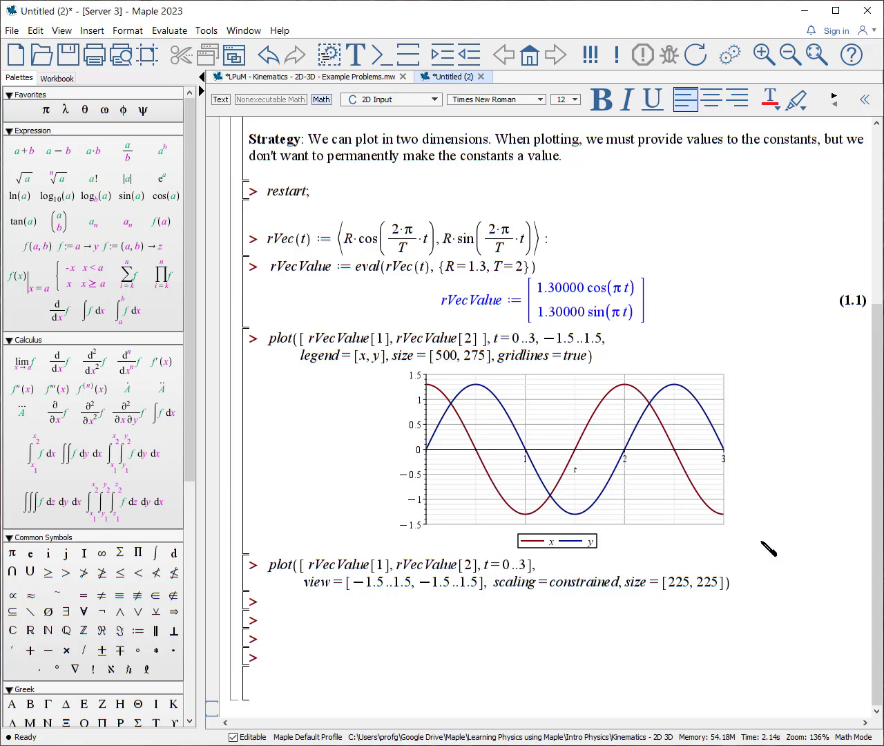
{"action": "key", "text": "Return"}
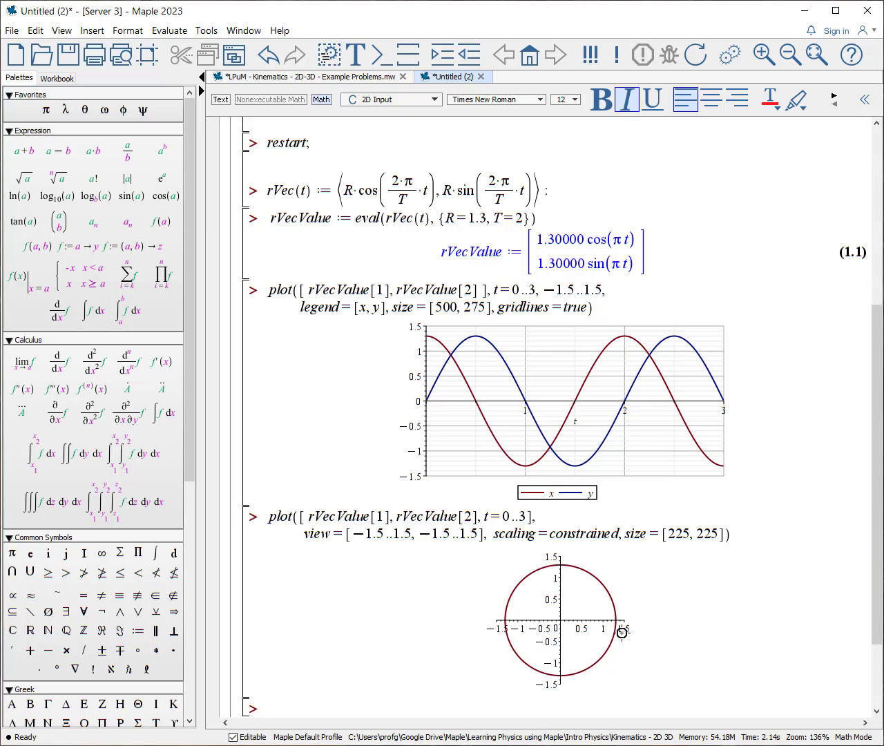
Animate the rVecValue position as a DarkBlue solid circle over t=0..3 with 50 frames, play it and scrub through the frames.
{"action": "type", "text": "plots:-animate(plot, [[[rVecValue[1], rVecValue[2]]], style=point, scaling=constrained, symbol=solidcircle, symbolsize=25, color=\"DarkBlue\"], t=0..3, size=[325, 325], frames=50);"}
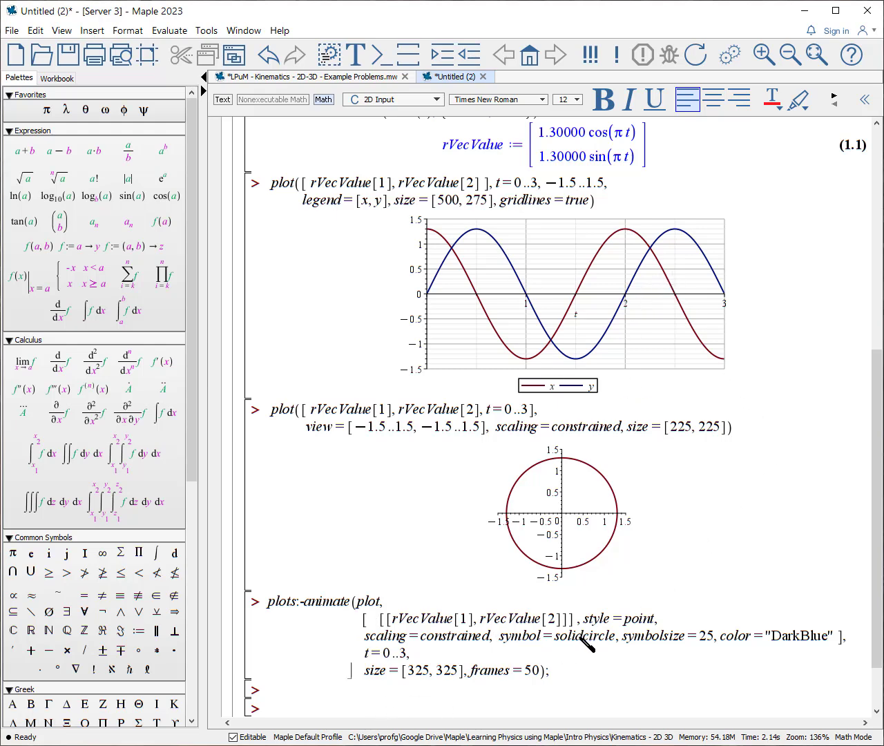
{"action": "key", "text": "Return"}
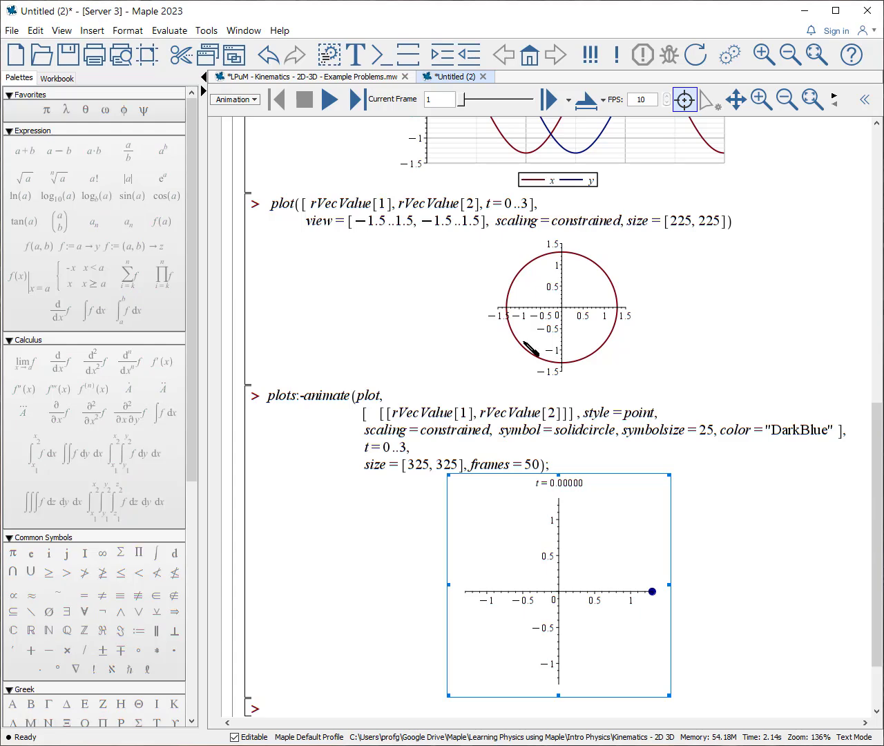
{"action": "left_click", "coordinate": [330, 101]}
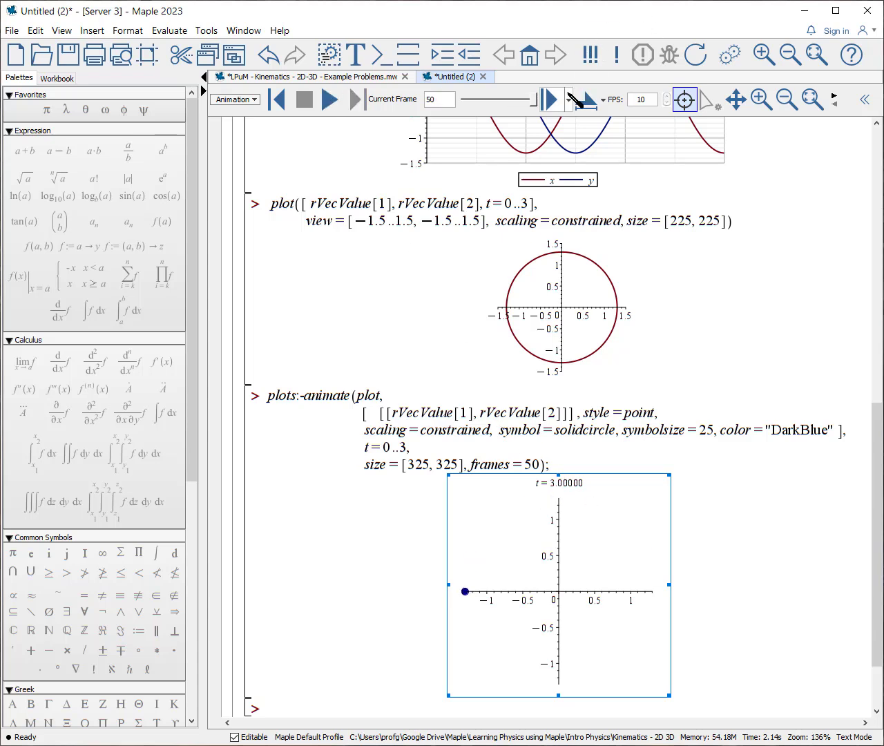
{"action": "left_click_drag", "start_coordinate": [536, 97], "coordinate": [517, 100]}
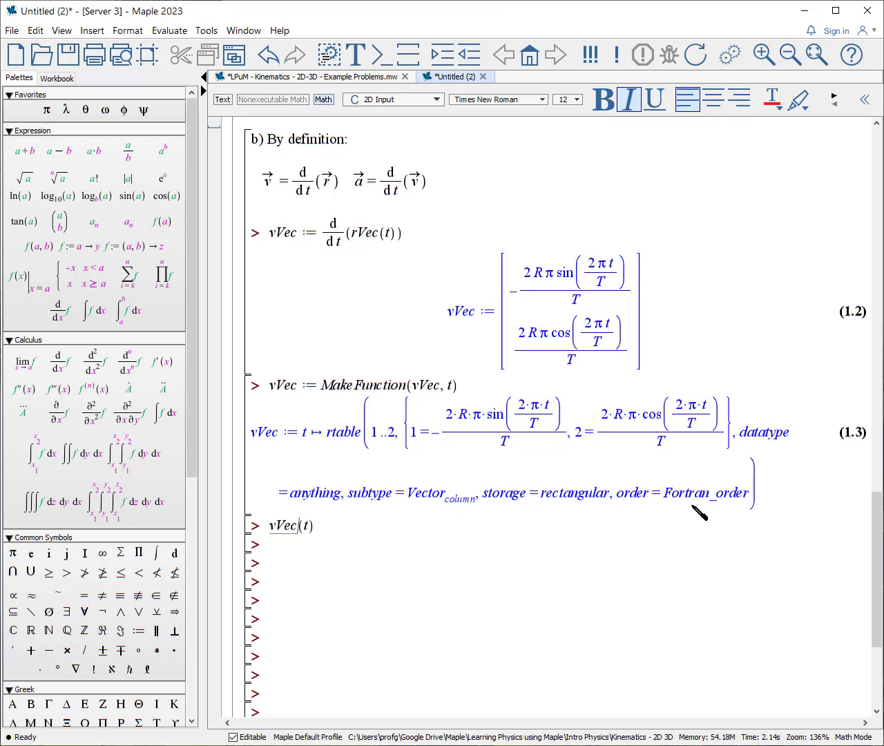
Evaluate vVec(t), and define aVec with MakeFunction as the time derivative of vVec(t) and evaluate aVec(t).
{"action": "key", "text": "Return"}
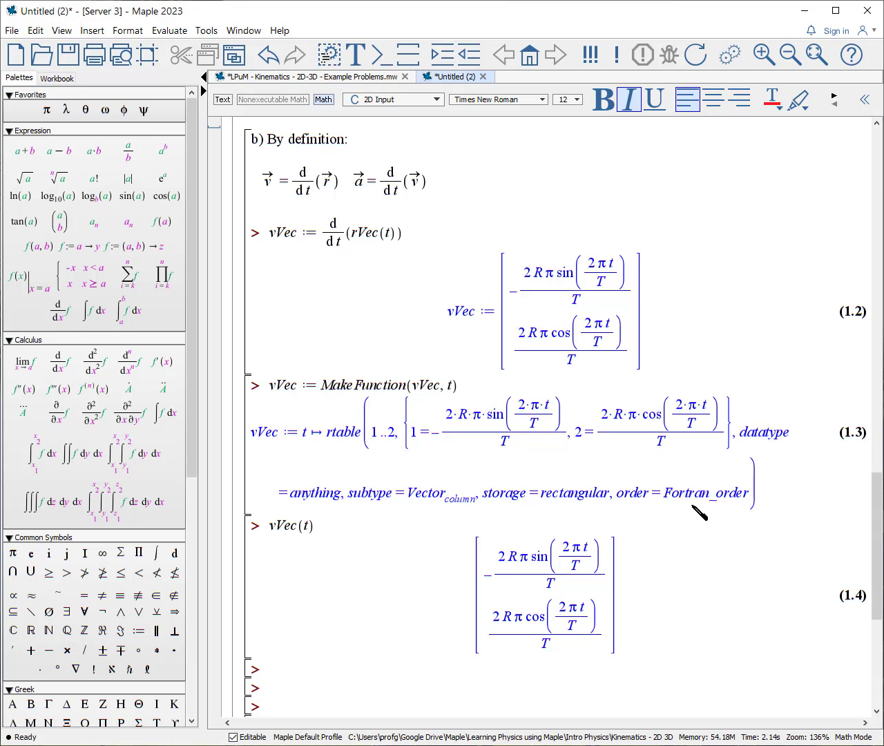
{"action": "type", "text": "aVec := MakeFunction(d/dt(vVec(t)), t): aVec(t);"}
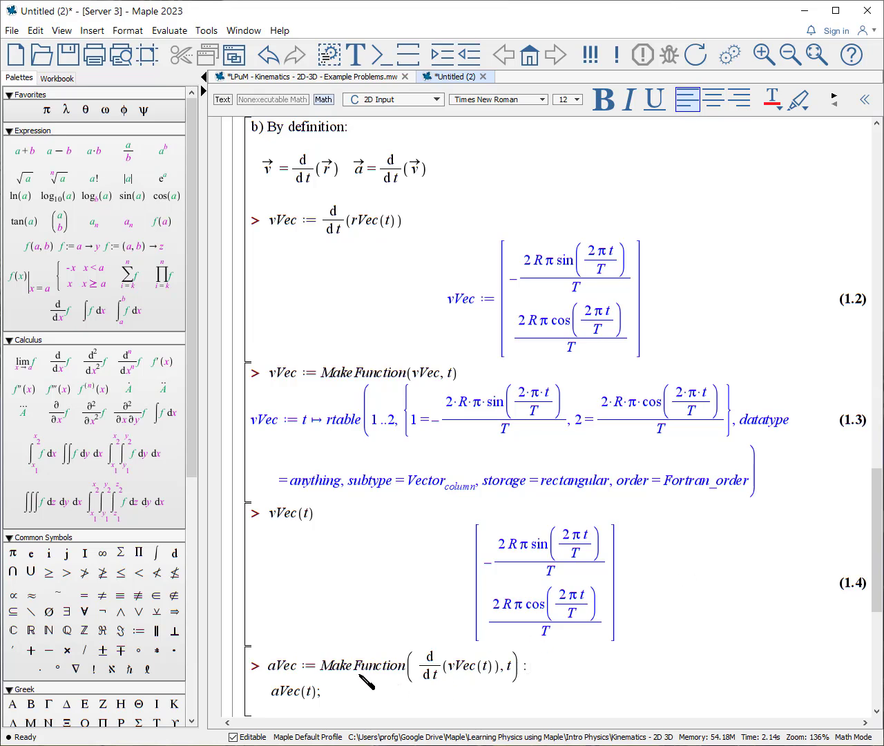
{"action": "key", "text": "Return"}
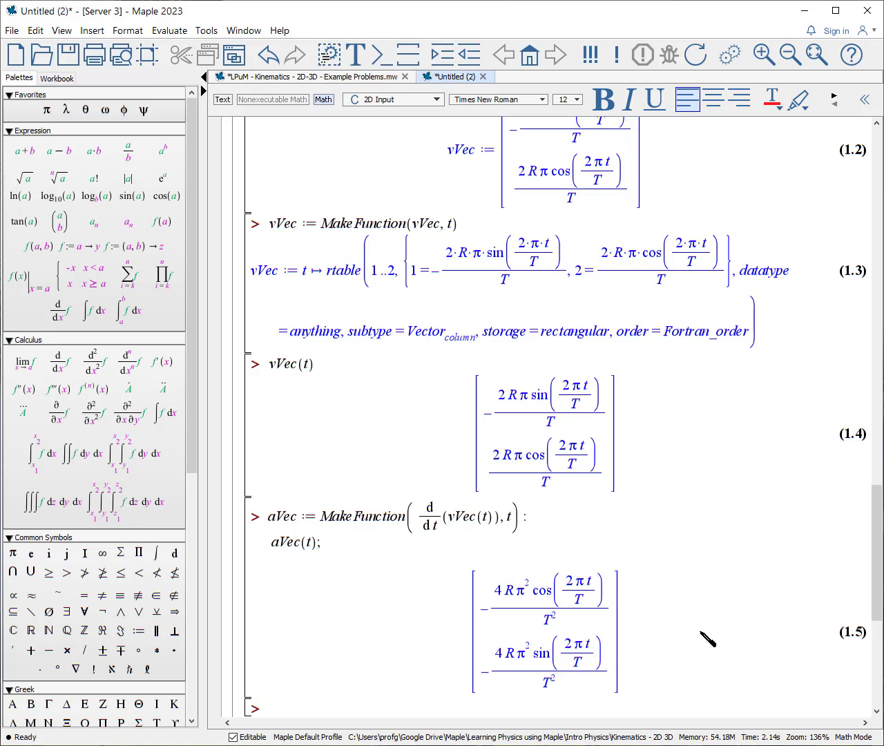
Compute the ratios of aVec(t) to rVec(t) for components 1 and 2.
{"action": "type", "text": "aVec(t)[1]/rVec(t)[1], aVec(t)[2]/rVec(t)[2]"}
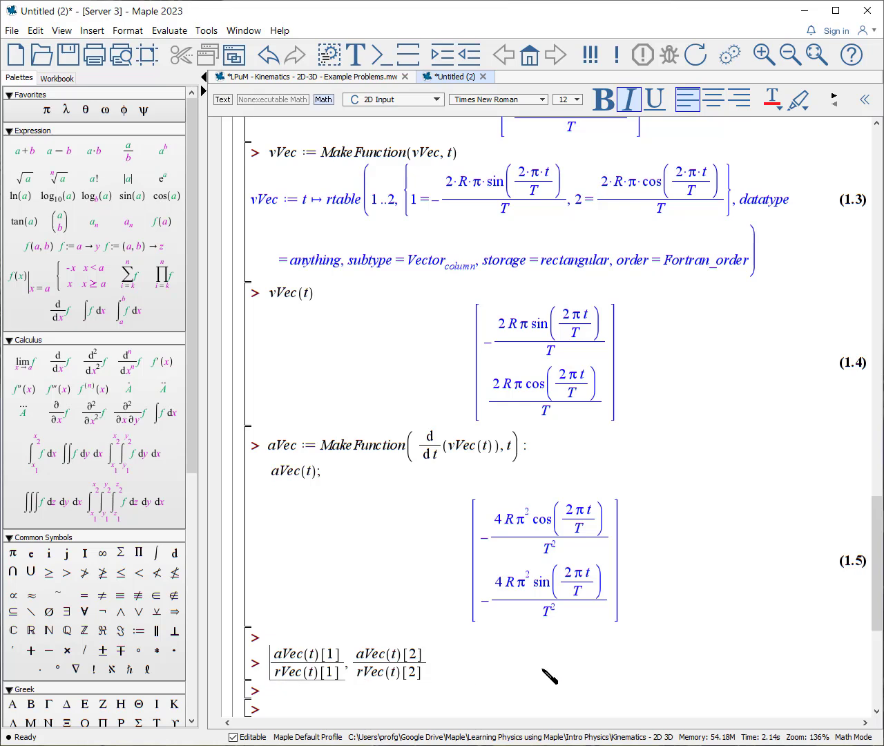
{"action": "key", "text": "Return"}
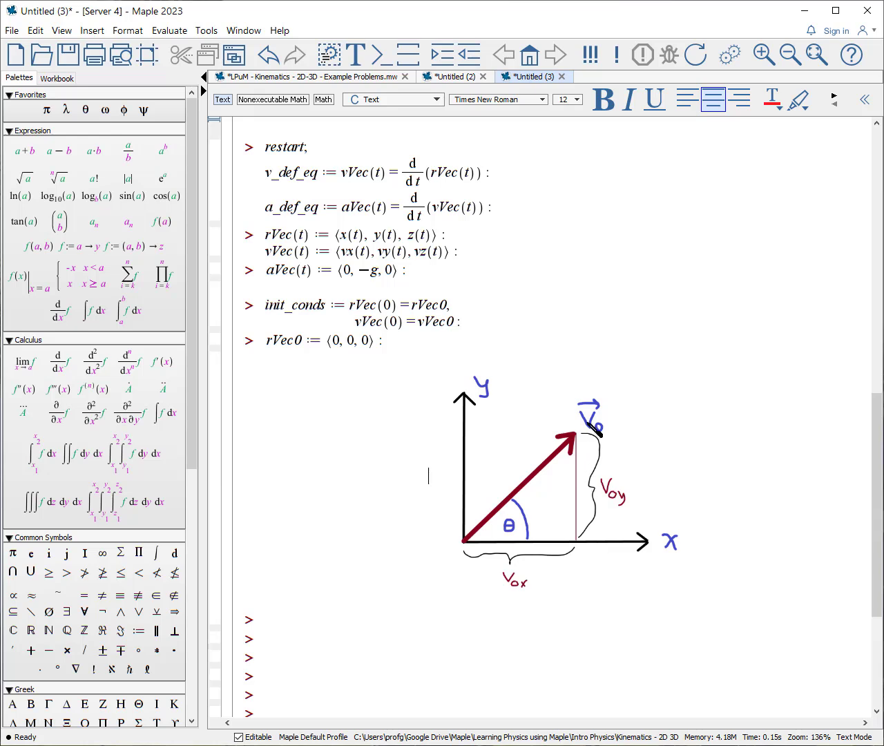
Below the velocity sketch, define vVec0 as ⟨v0·cos(θ), v0·sin(θ), 0⟩ and evaluate v_def_eq, a_def_eq, init_conds.
{"action": "left_click", "coordinate": [279, 623]}
{"action": "type", "text": "vVec0 := ⟨v0·cos(θ), v0·sin(θ), 0⟩ :"}
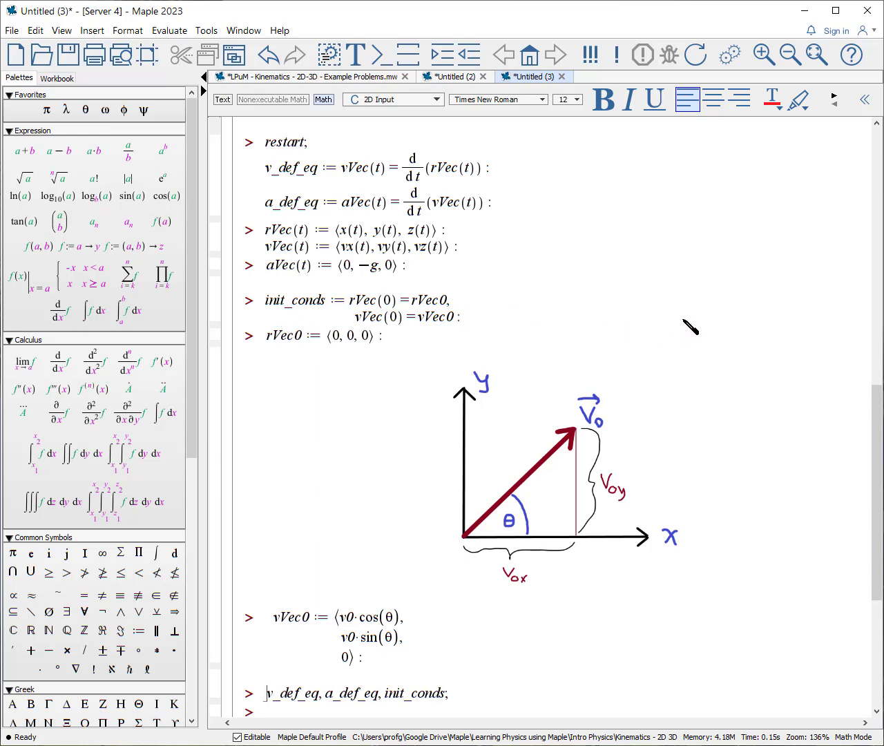
{"action": "key", "text": "Return"}
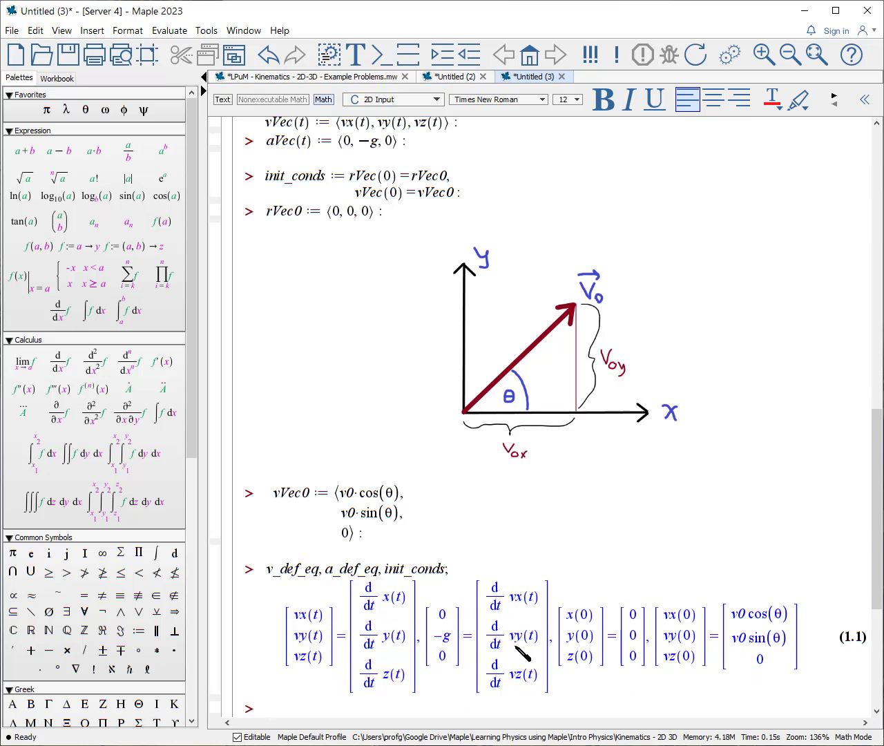
Solve v_def_eq, a_def_eq and init_conds together with dsolve, storing the result as sols.
{"action": "type", "text": "sols := dsolve({v_def_eq, a_def_eq, init_conds})"}
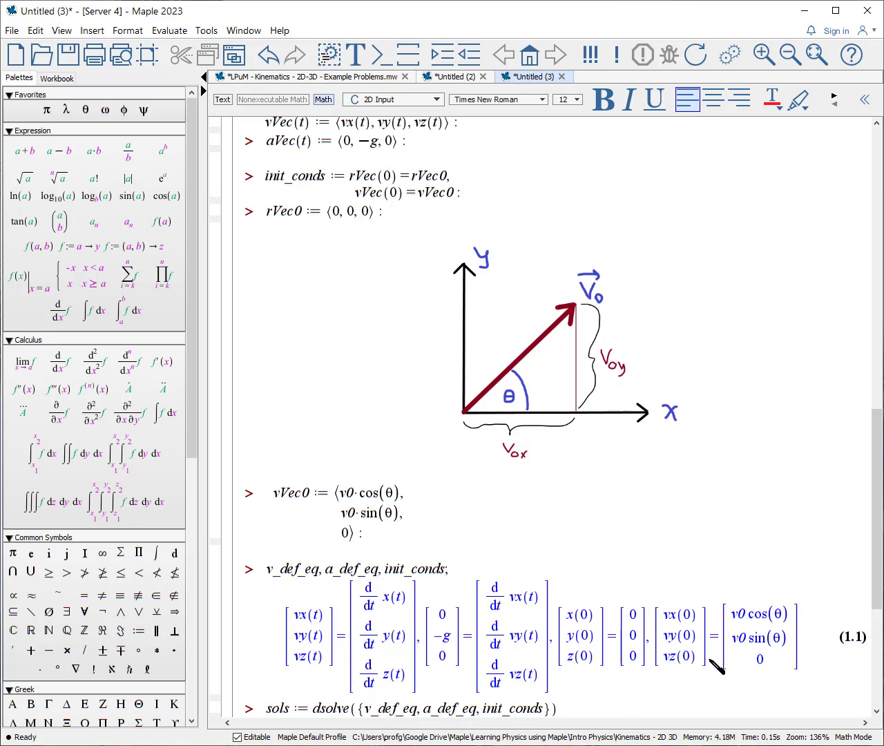
{"action": "key", "text": "Return"}
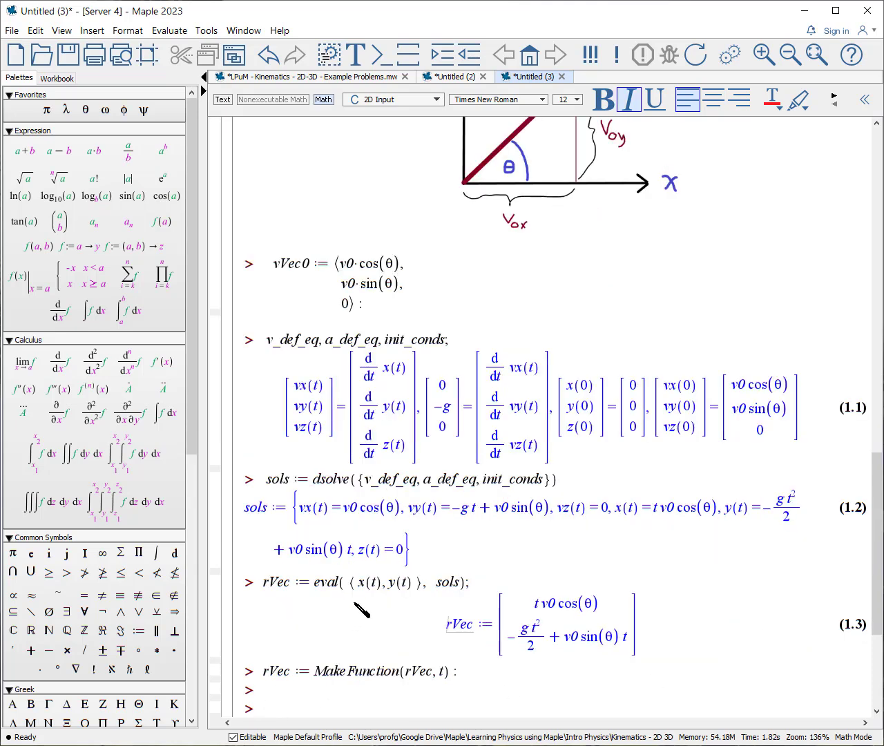
{"action": "left_click", "coordinate": [490, 600]}
{"action": "left_click", "coordinate": [486, 587]}
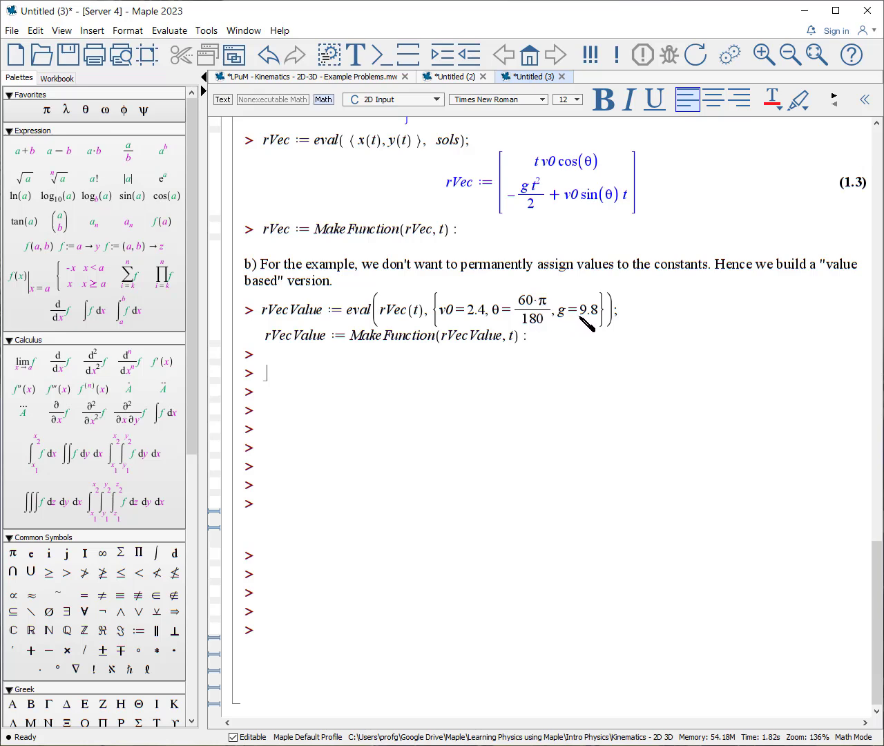
Evaluate rVecValue with v0=2.4, θ=60·π/180 and g=9.8, and find tf with fsolve where its second component is 0 for t=0.01..4.
{"action": "left_click", "coordinate": [635, 306]}
{"action": "key", "text": "Return"}
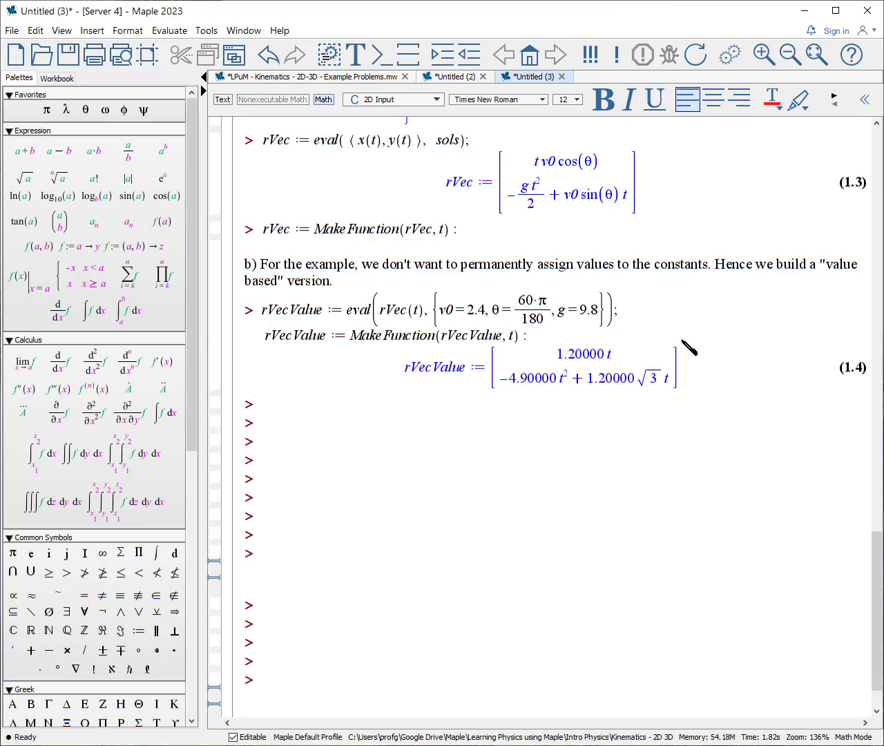
{"action": "type", "text": "tf:=fsolve(rVecValue(t)[2]=0,t=0.01..4)"}
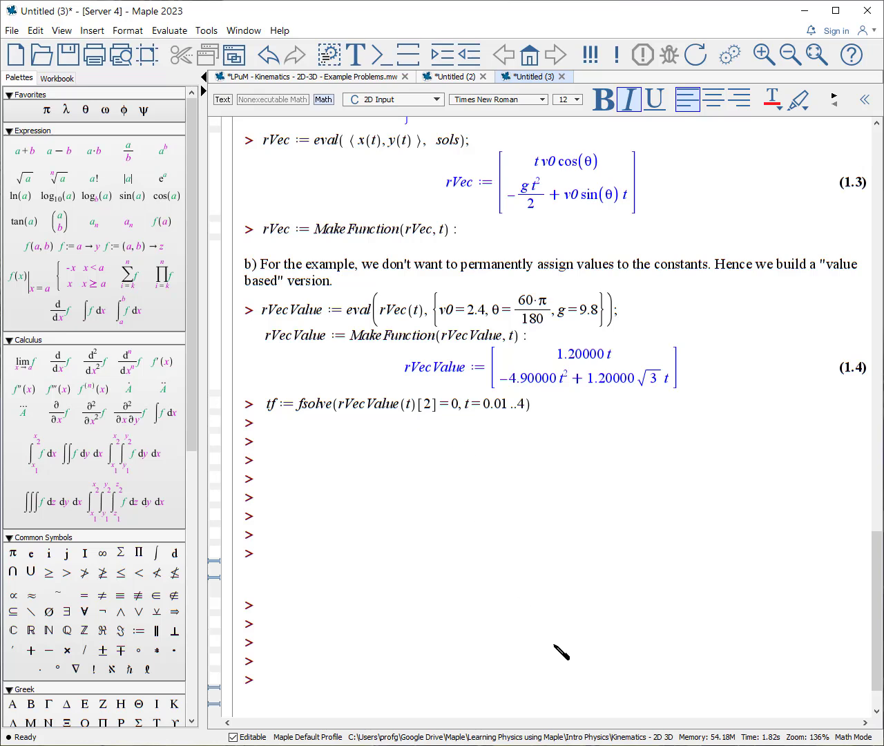
{"action": "key", "text": "Return"}
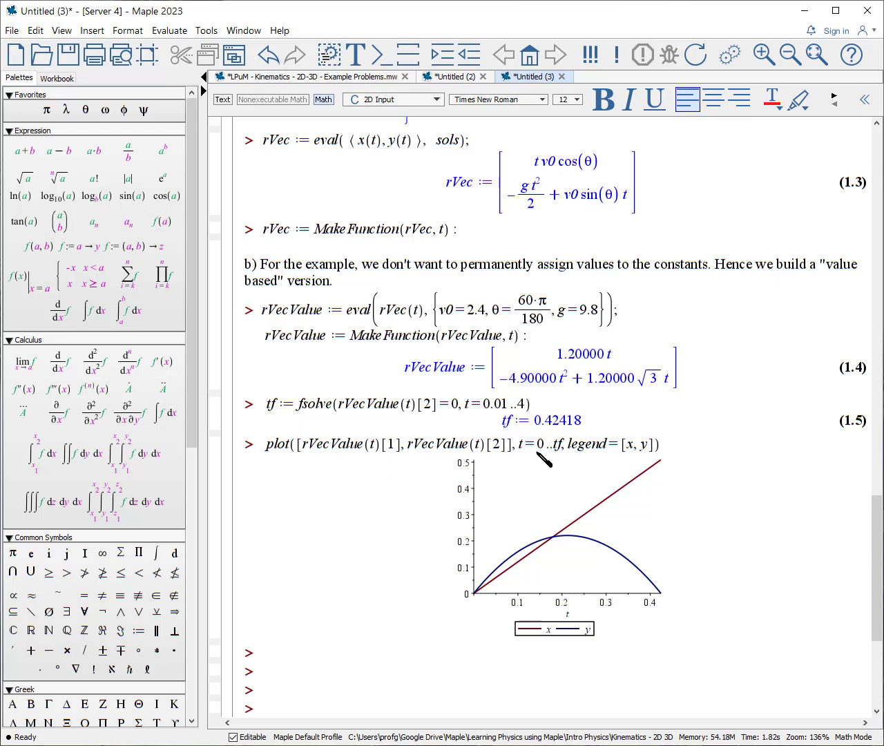
Plot the parametric trajectory over t=0..tf with the legend "x vs. y", and evaluate L as rVecValue(tf)[1].
{"action": "type", "text": "plot([rVecValue(t)[1], rVecValue(t)[2], t=0..tf], legend=\"x vs. y\")"}
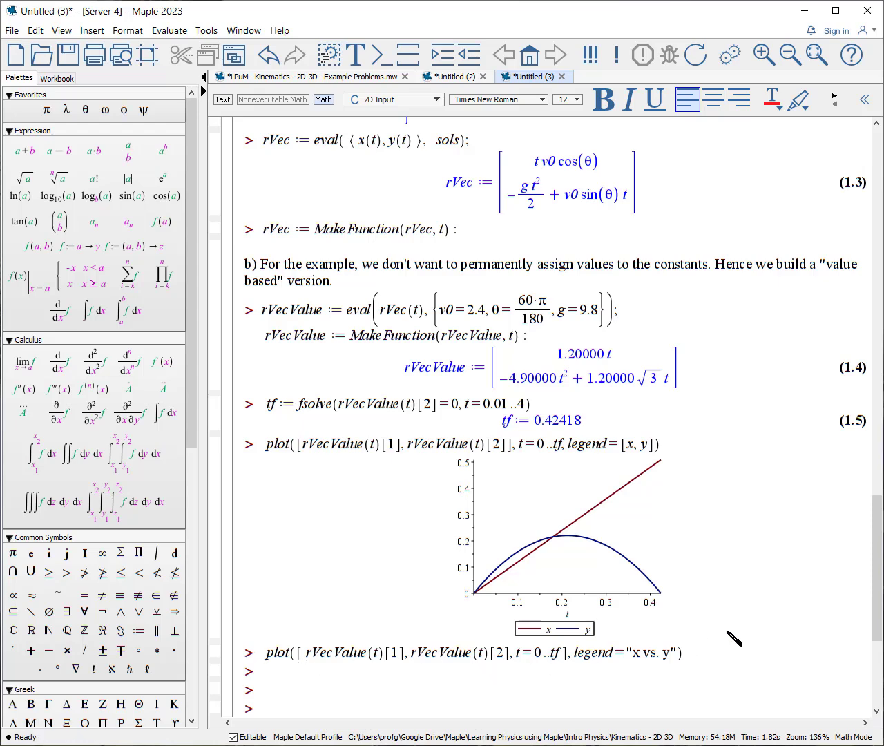
{"action": "key", "text": "Return"}
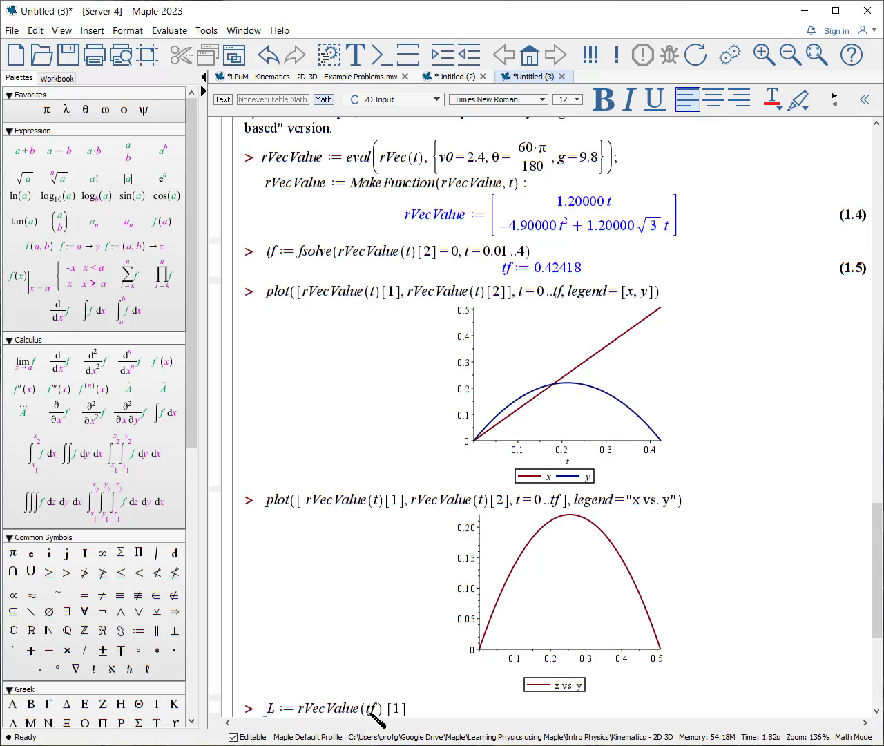
{"action": "key", "text": "Return"}
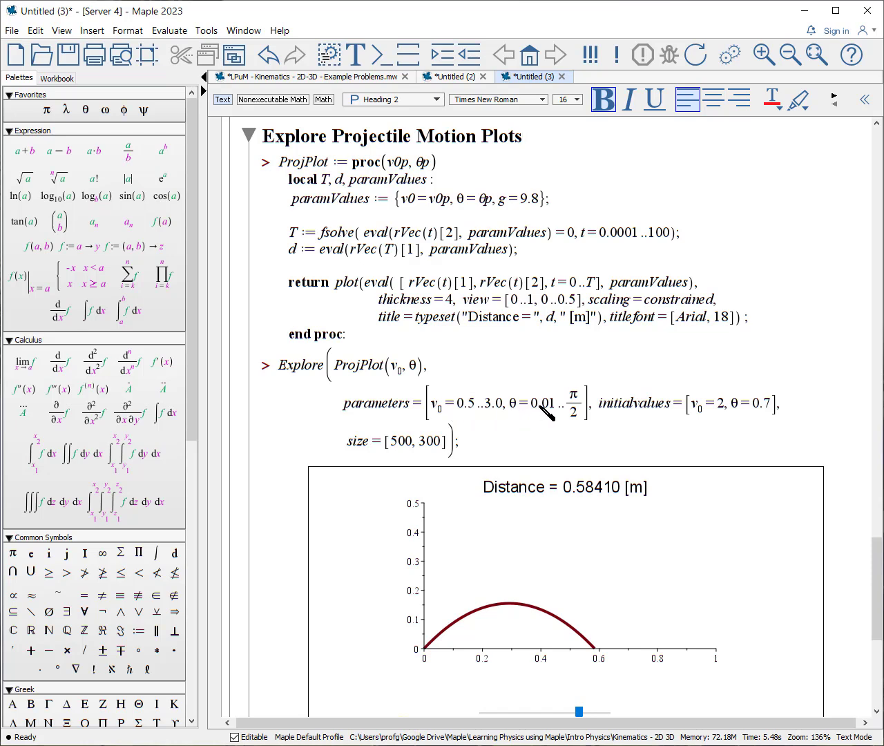
Vary the launch speed and launch angle of the interactive projectile plot to examine the trajectory and distance.
{"action": "scroll", "coordinate": [552, 538], "scroll_direction": "down", "scroll_amount": 3}
{"action": "mouse_move", "coordinate": [588, 595]}
{"action": "left_mouse_down"}
{"action": "mouse_move", "coordinate": [531, 609]}
{"action": "mouse_move", "coordinate": [596, 598]}
{"action": "mouse_move", "coordinate": [573, 598]}
{"action": "mouse_move", "coordinate": [588, 598]}
{"action": "left_mouse_up"}
{"action": "mouse_move", "coordinate": [534, 648]}
{"action": "left_mouse_down"}
{"action": "mouse_move", "coordinate": [584, 644]}
{"action": "mouse_move", "coordinate": [546, 647]}
{"action": "left_mouse_up"}
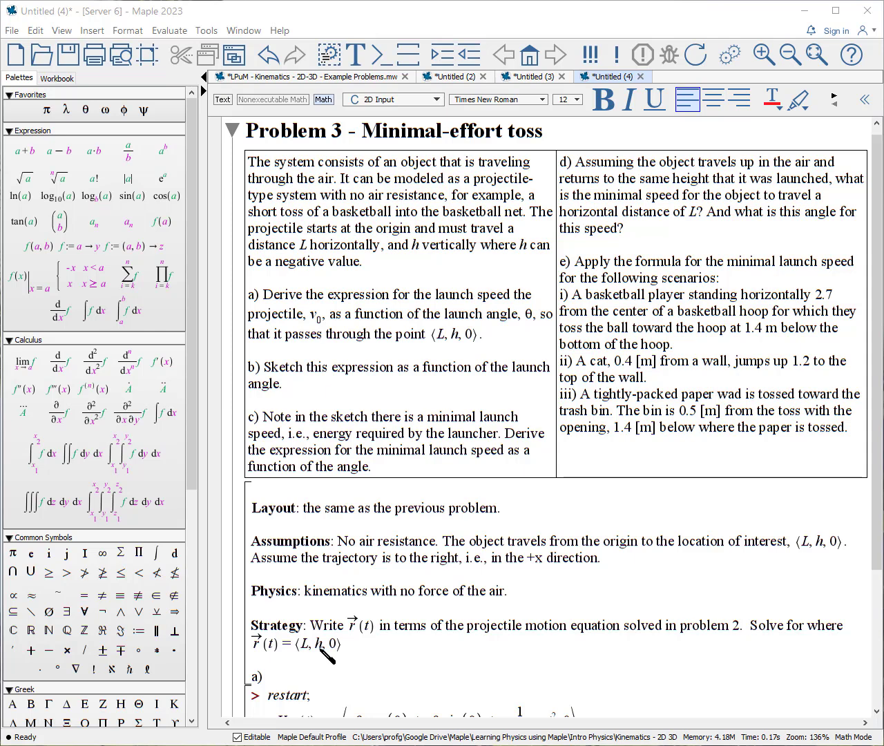
In part a, set rVec(t) equal to ⟨L, h, 0⟩ as r_eq and solve it for v0 and t, storing the result as sols.
{"action": "scroll", "coordinate": [325, 655], "scroll_direction": "down", "scroll_amount": 7}
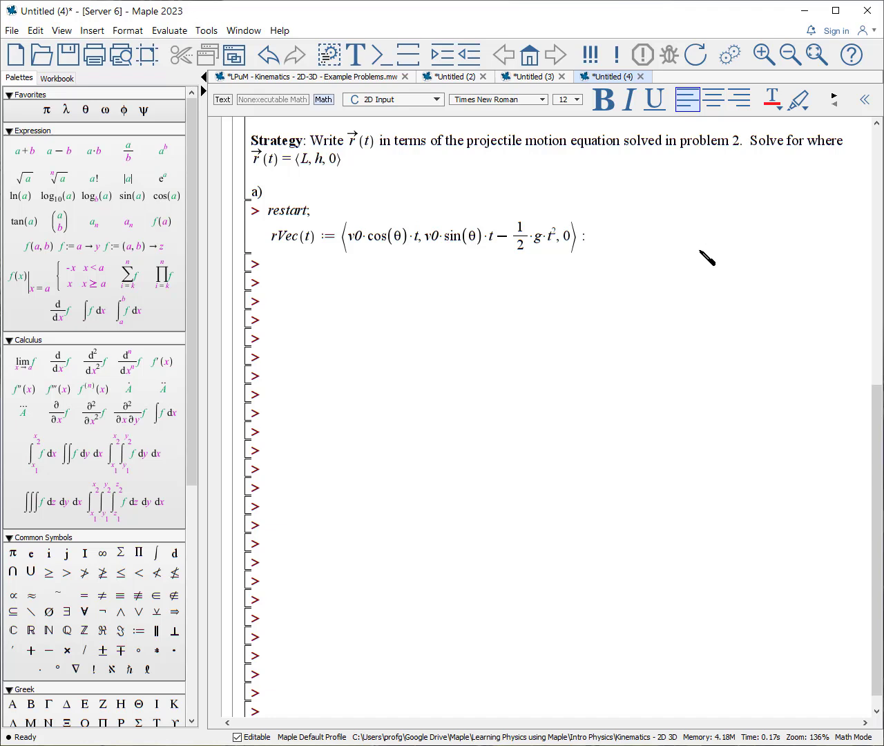
{"action": "left_click", "coordinate": [641, 241]}
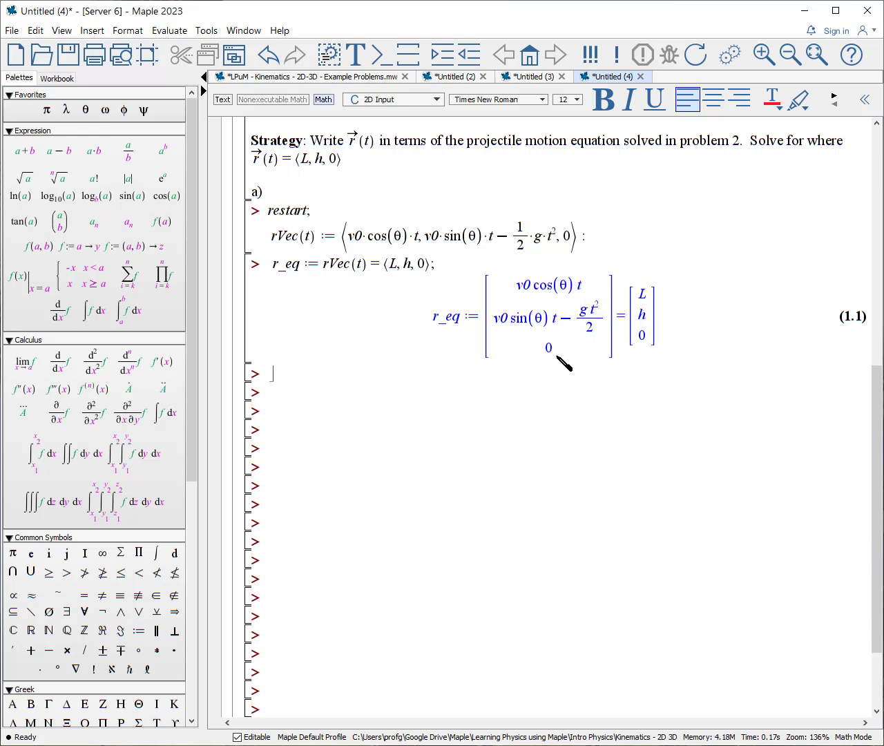
{"action": "type", "text": "sols := solve(r_eq, {v0, t})"}
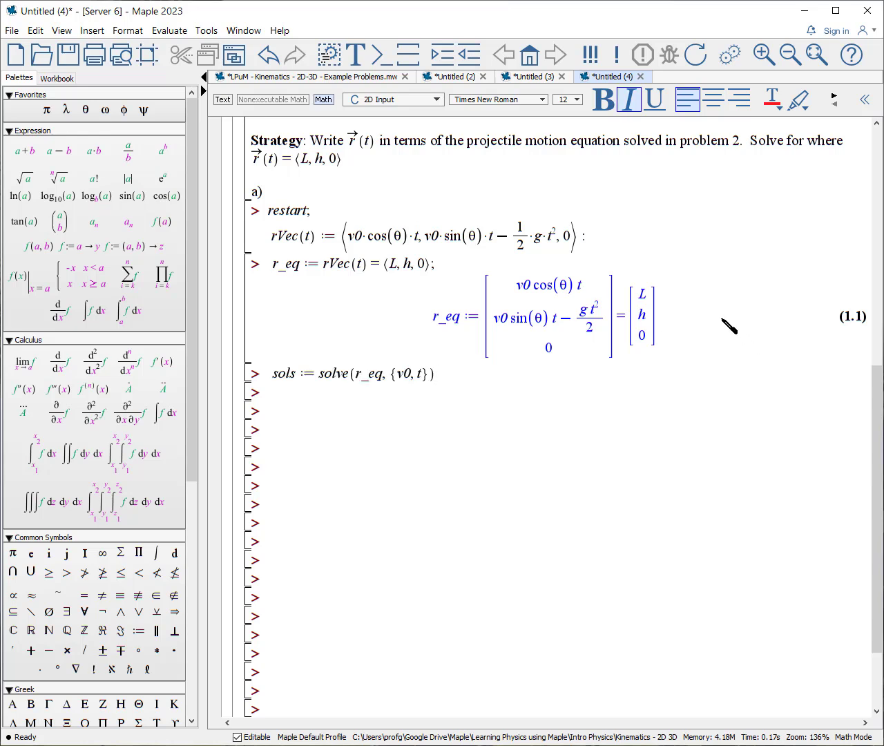
{"action": "key", "text": "Return"}
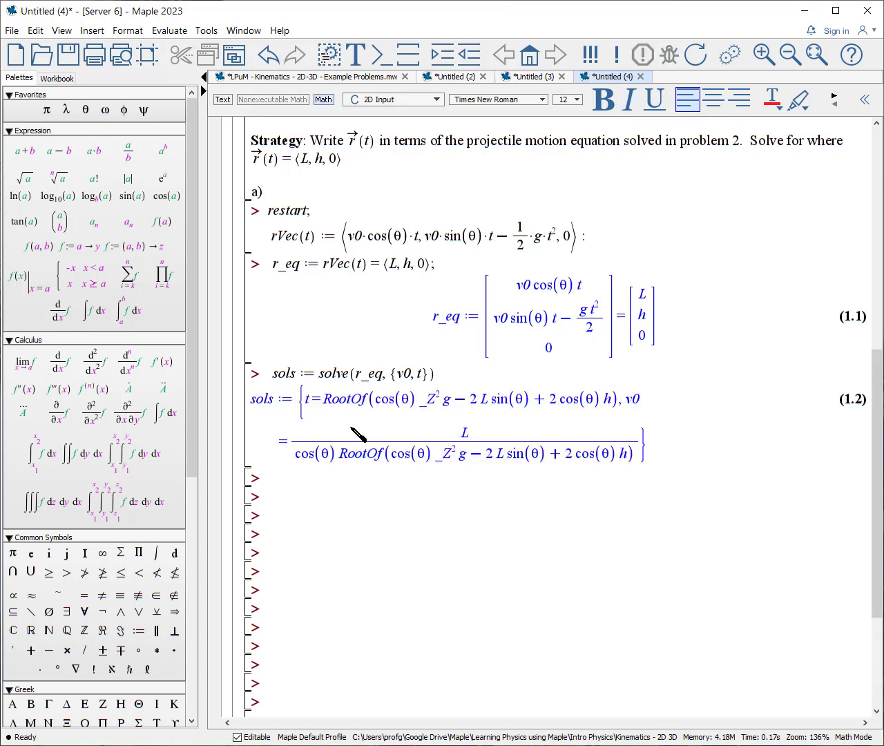
Expand sols with allvalues, and assign v0 the simplified value from sols[1] assuming L > 0, g > 0.
{"action": "type", "text": "sols := allvalues(sols);"}
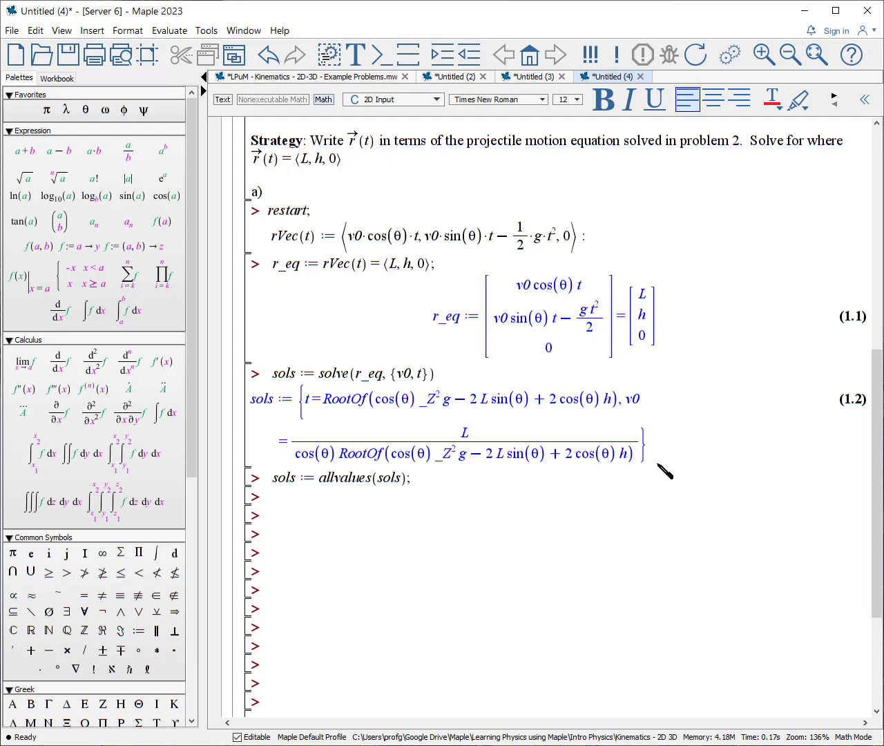
{"action": "key", "text": "Return"}
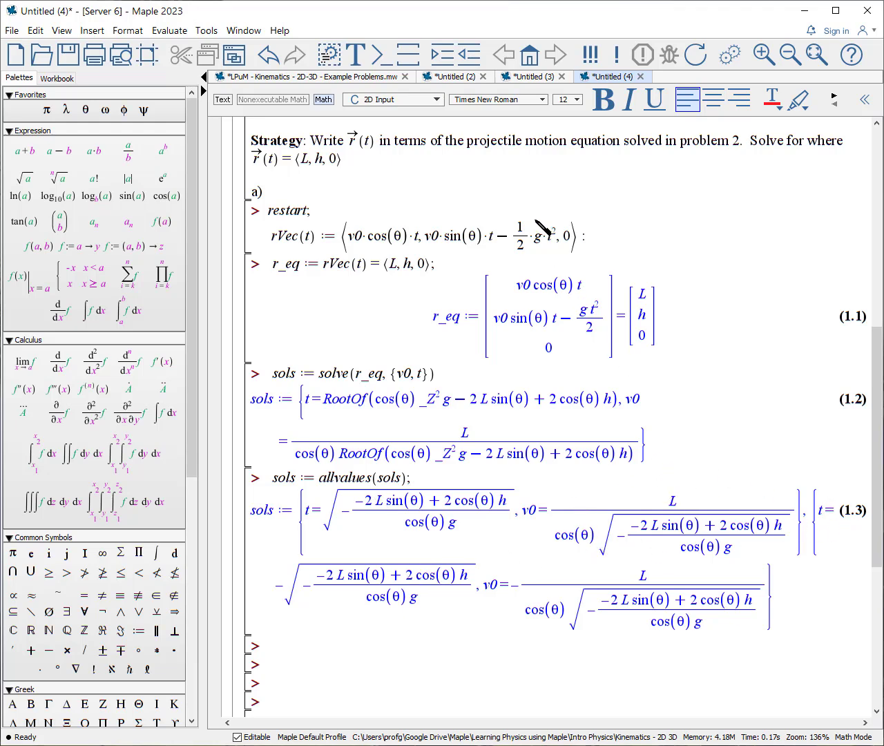
{"action": "type", "text": "v0 := simplify( eval(v0, sols[1]) ) assuming L > 0, g > 0"}
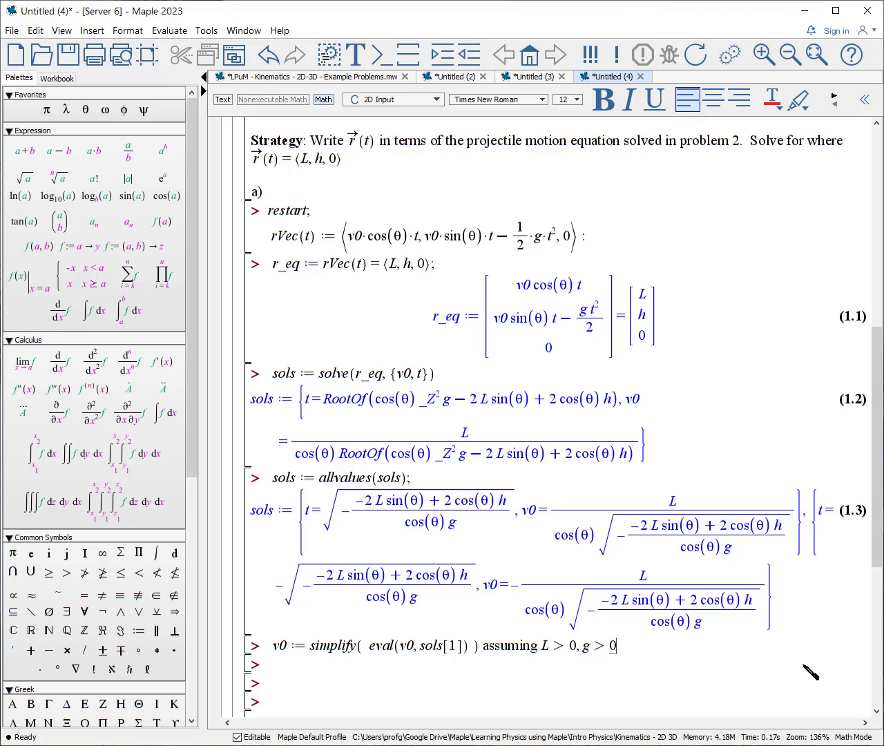
{"action": "key", "text": "Return"}
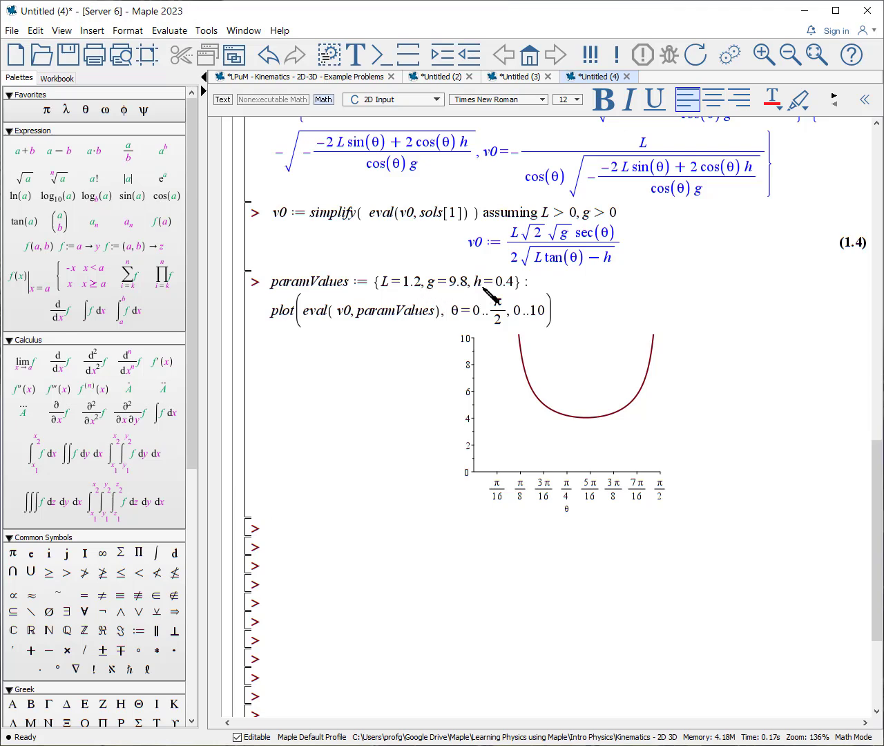
Find θmin by solving for θ where the derivative of v0 with respect to θ equals 0.
{"action": "type", "text": "θmin := solve(d/dθ(v0) = 0, θ)"}
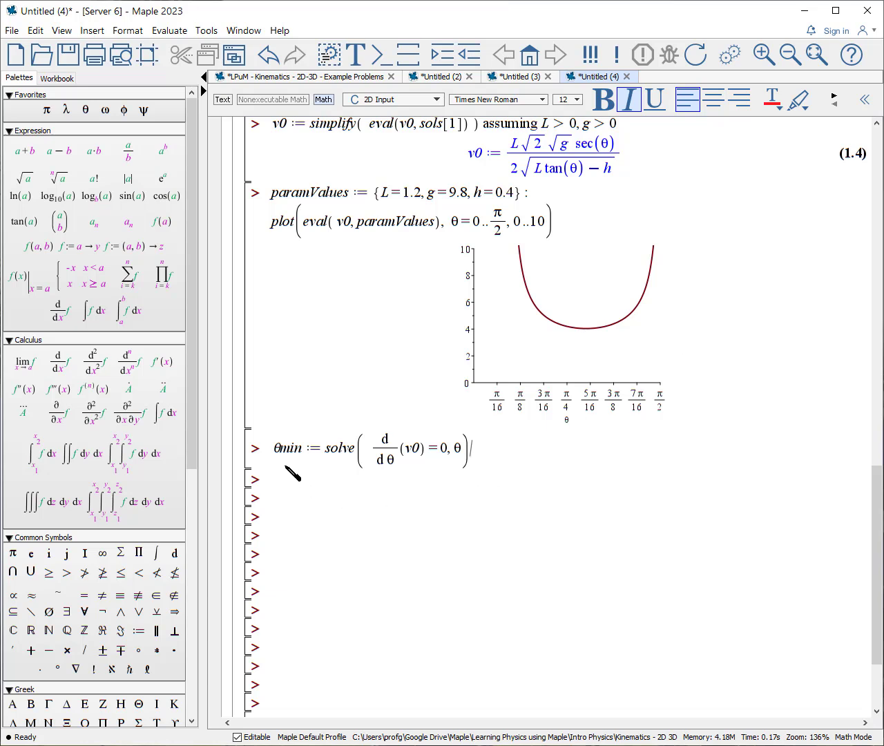
{"action": "key", "text": "Return"}
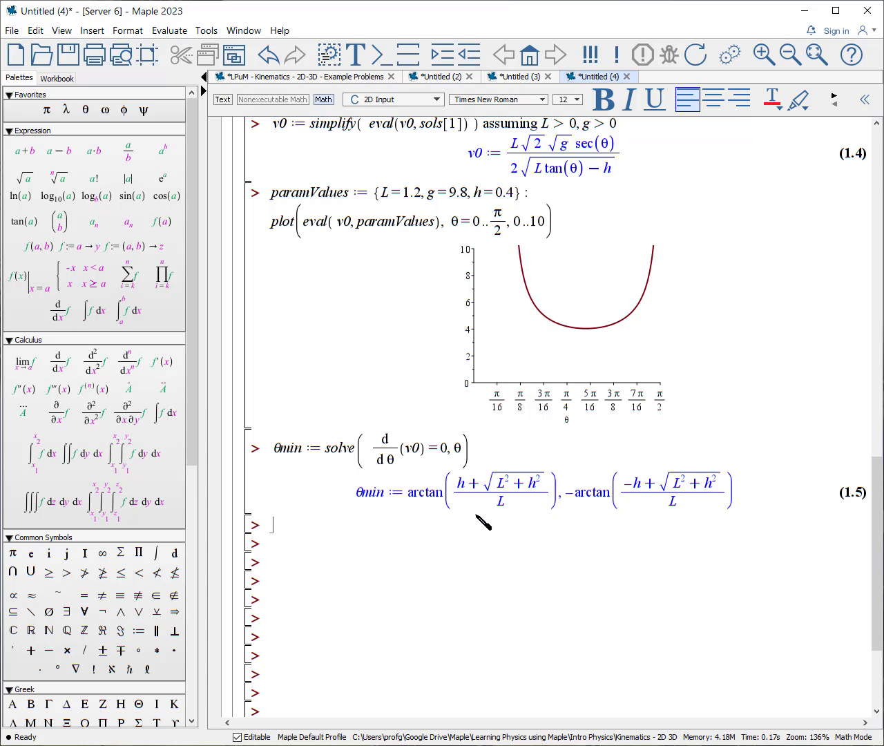
Define θmin from θmin[1] and v0min from v0 at that angle as functions of (L, h) with MakeFunction, and simplify both for h = 0.
{"action": "type", "text": "θmin := MakeFunction(θmin[1], (L, h)) : v0min := eval(v0, θ = θmin(L, h)) : v0min := simplify(v0min) assuming L > 0, g > 0 :  v0min := MakeFunction(v0min, (L, h) );"}
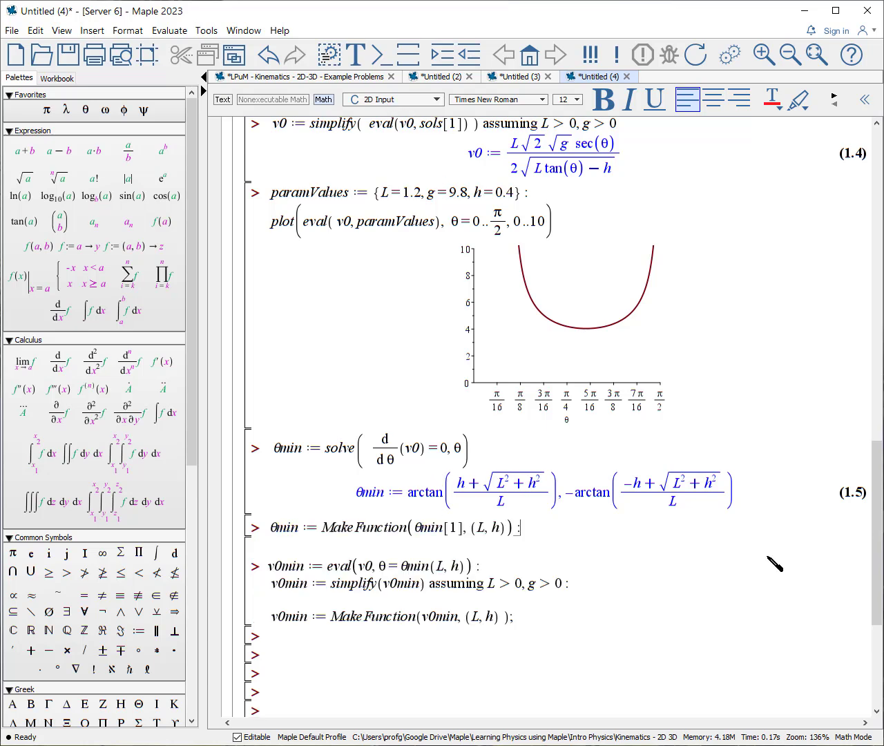
{"action": "key", "text": "Up"}
{"action": "key", "text": "Up"}
{"action": "key", "text": "Up"}
{"action": "key", "text": "Return"}
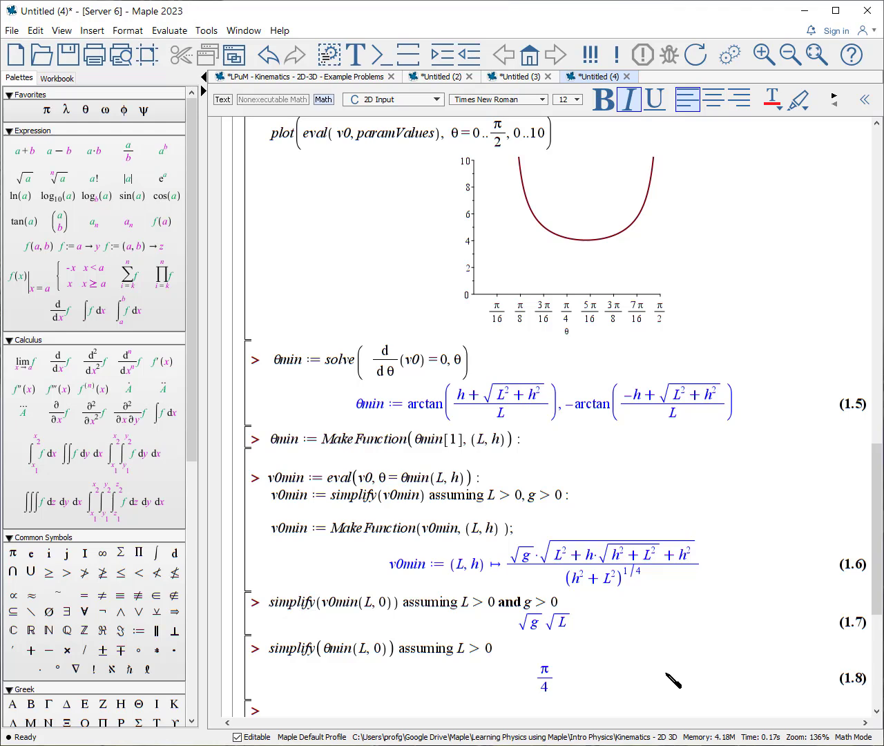
Execute the ProjPlot procedure with g = 9.8 and the Explore command for L = 0.1..3 and h = -1.0..1.5 under Explore Optimal Angle.
{"action": "scroll", "coordinate": [568, 485], "scroll_direction": "down", "scroll_amount": 10}
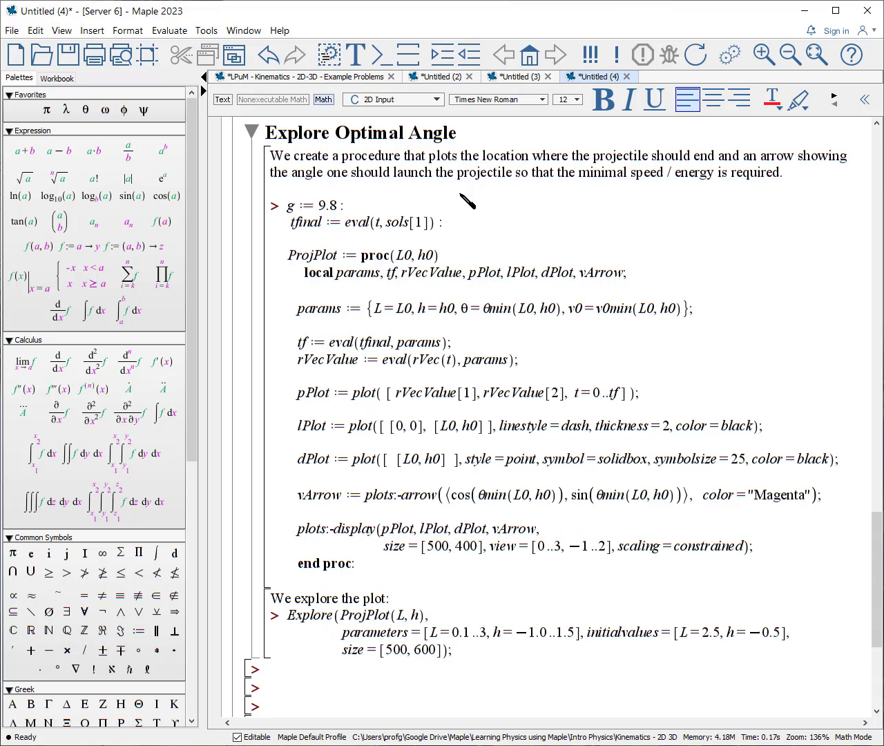
{"action": "left_click", "coordinate": [449, 257]}
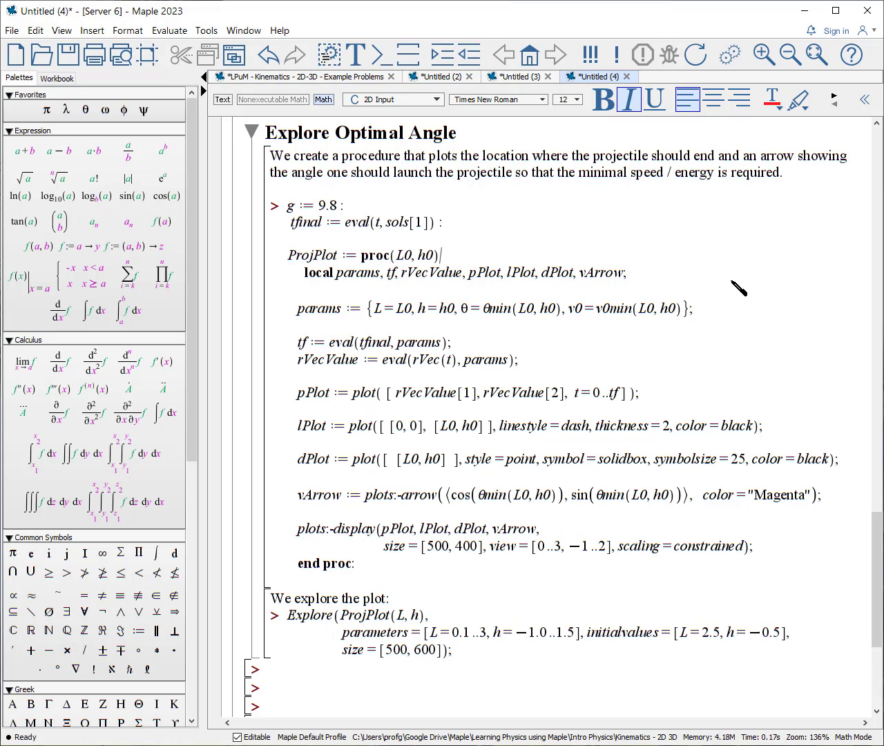
{"action": "key", "text": "Return"}
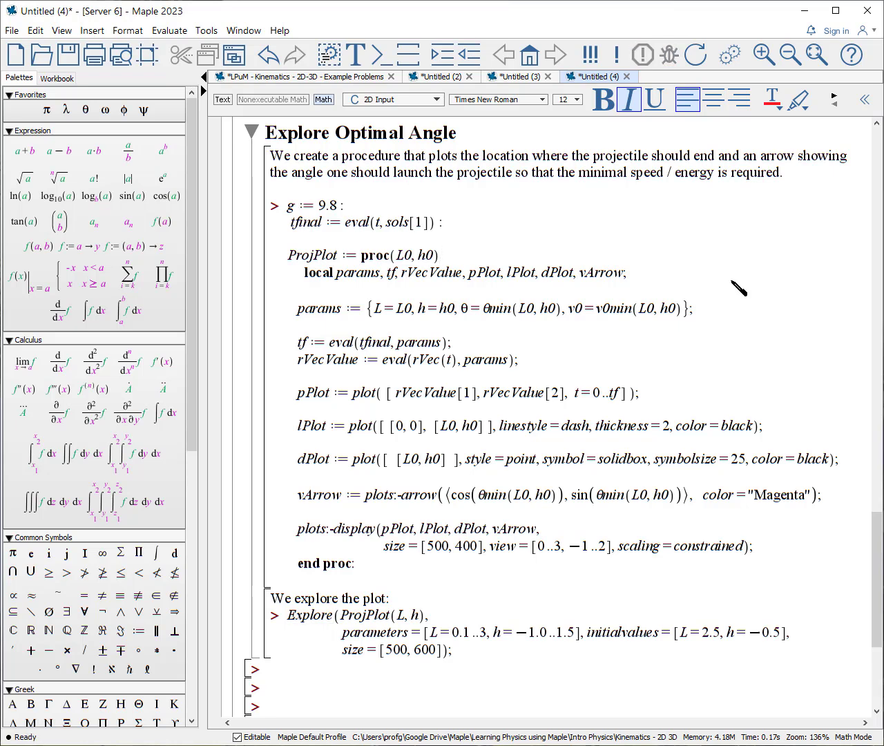
{"action": "key", "text": "Return"}
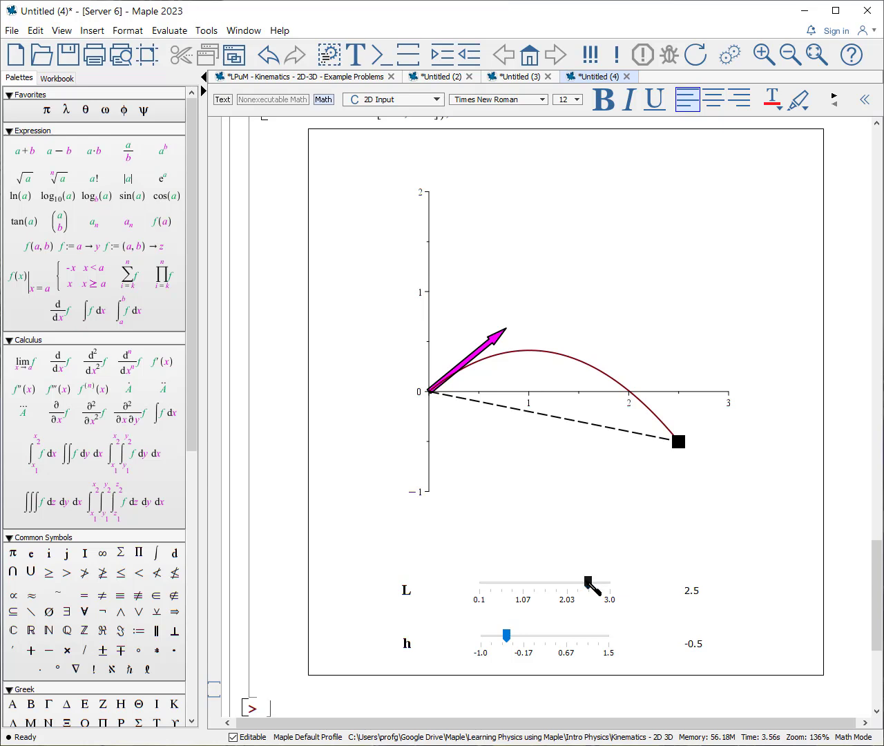
Set L to 2.4 and h to about 0.962 in the interactive optimal-angle plot.
{"action": "mouse_move", "coordinate": [587, 581]}
{"action": "left_mouse_down"}
{"action": "mouse_move", "coordinate": [522, 585]}
{"action": "mouse_move", "coordinate": [582, 581]}
{"action": "left_mouse_up"}
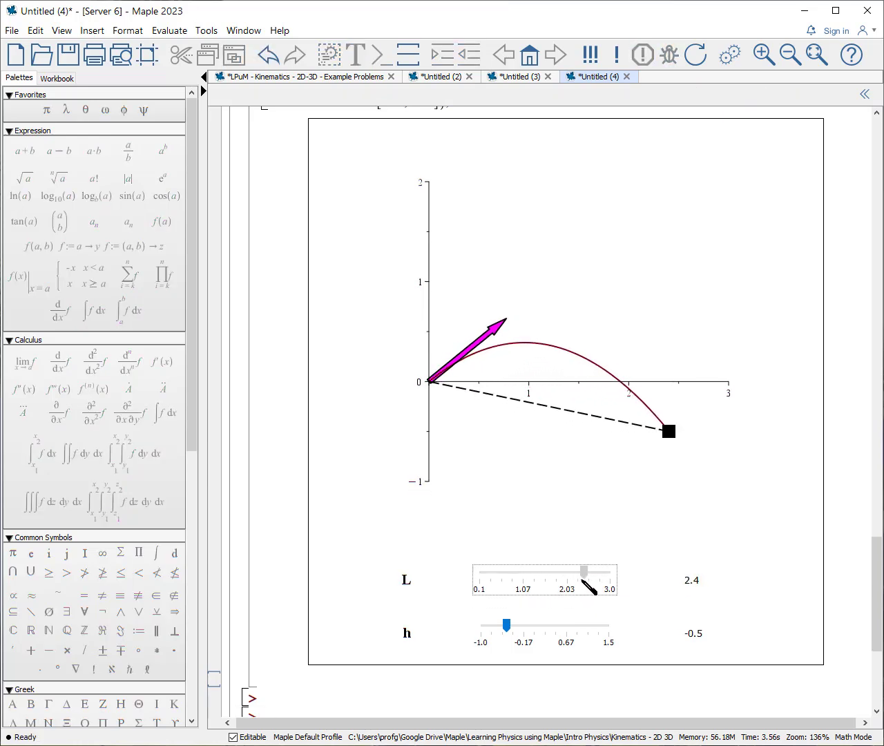
{"action": "left_click_drag", "start_coordinate": [506, 624], "coordinate": [582, 621]}
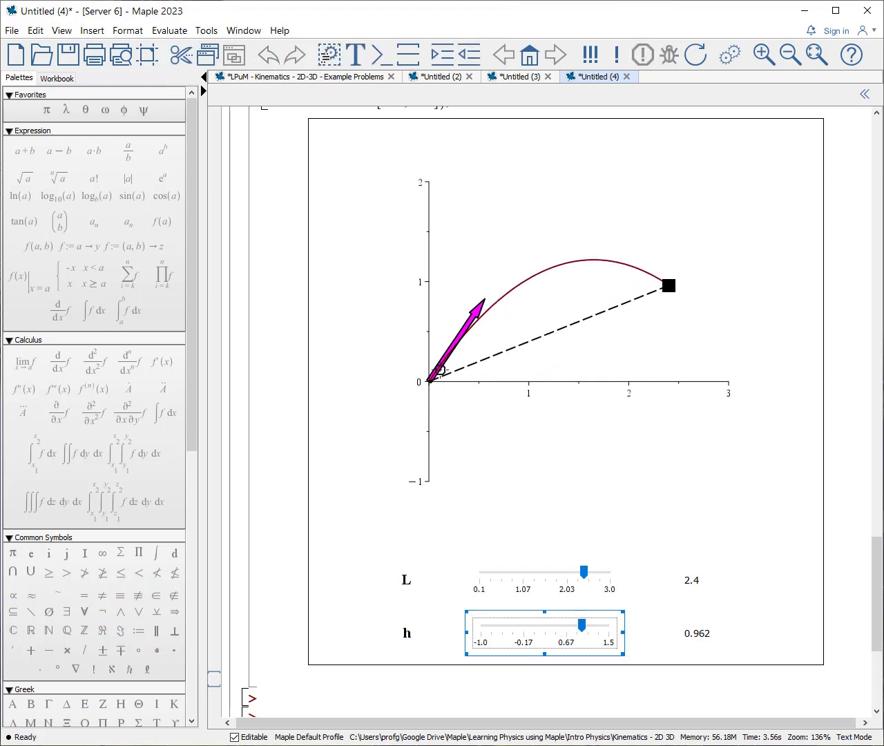